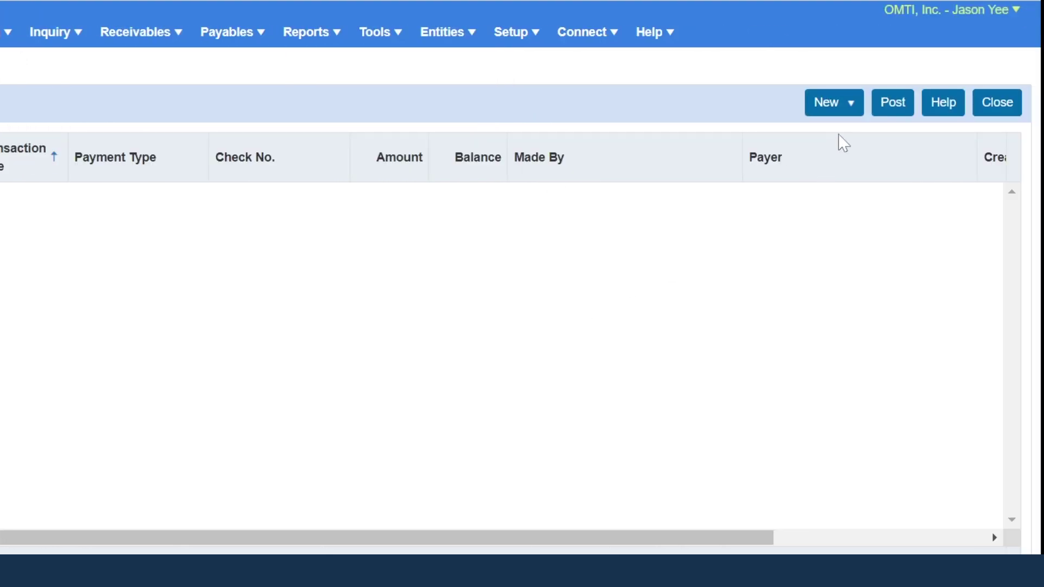
Start a new One Check One Invoice payment and look up invoice number 18266.
{"action": "left_click", "coordinate": [849, 111]}
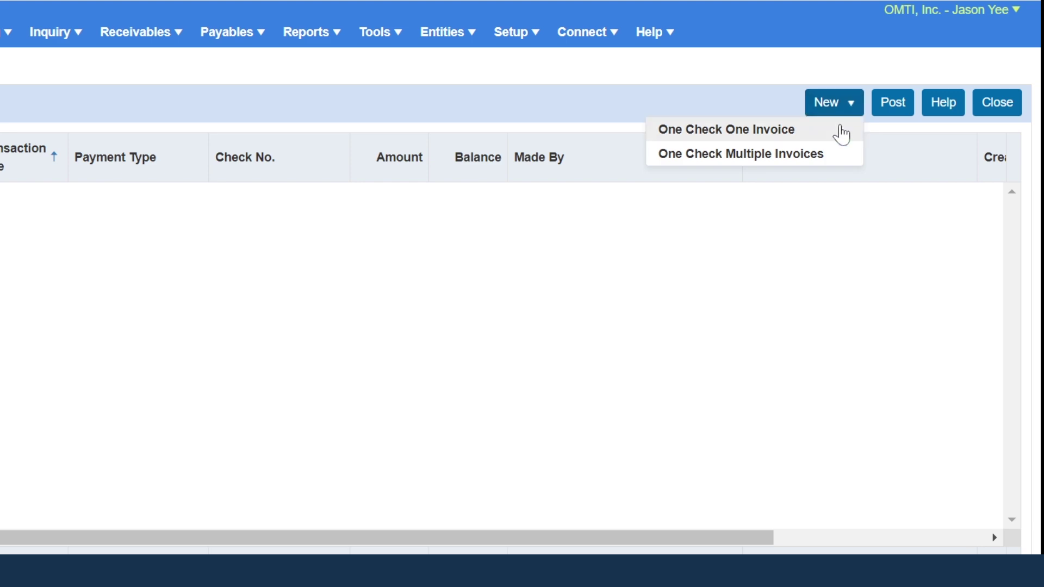
{"action": "left_click", "coordinate": [841, 138]}
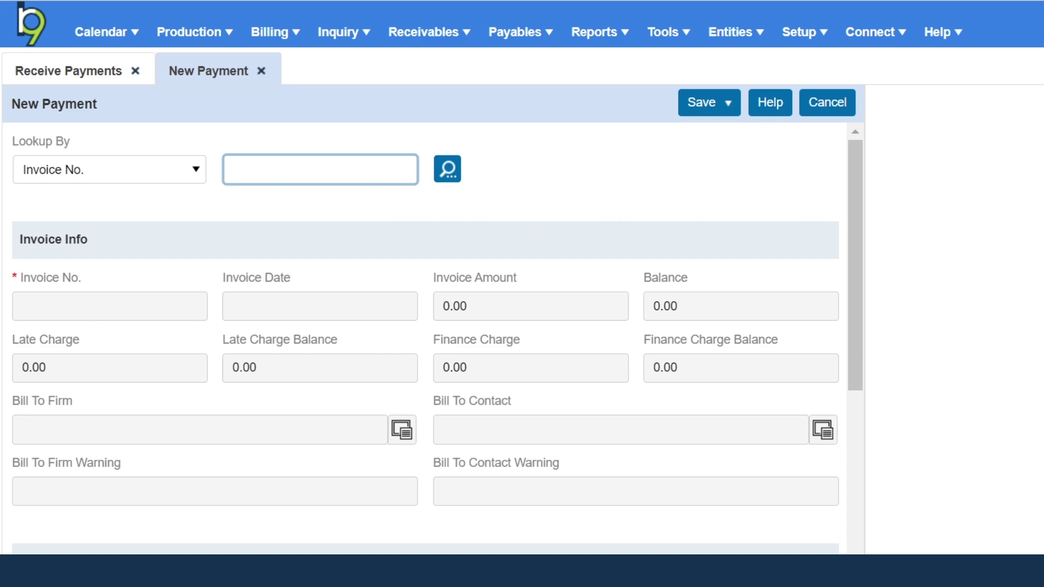
{"action": "left_click", "coordinate": [198, 173]}
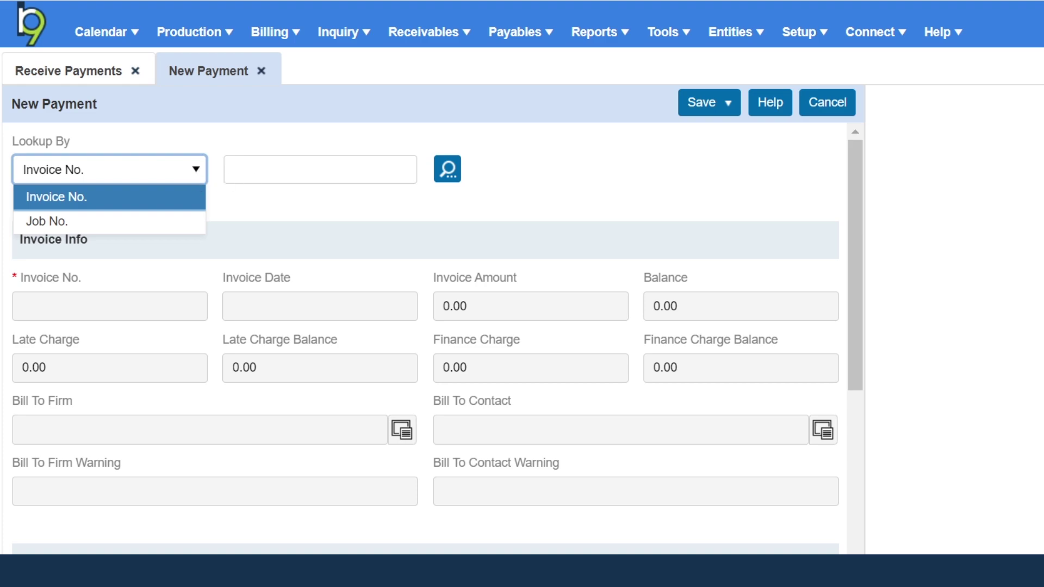
{"action": "left_click", "coordinate": [239, 170]}
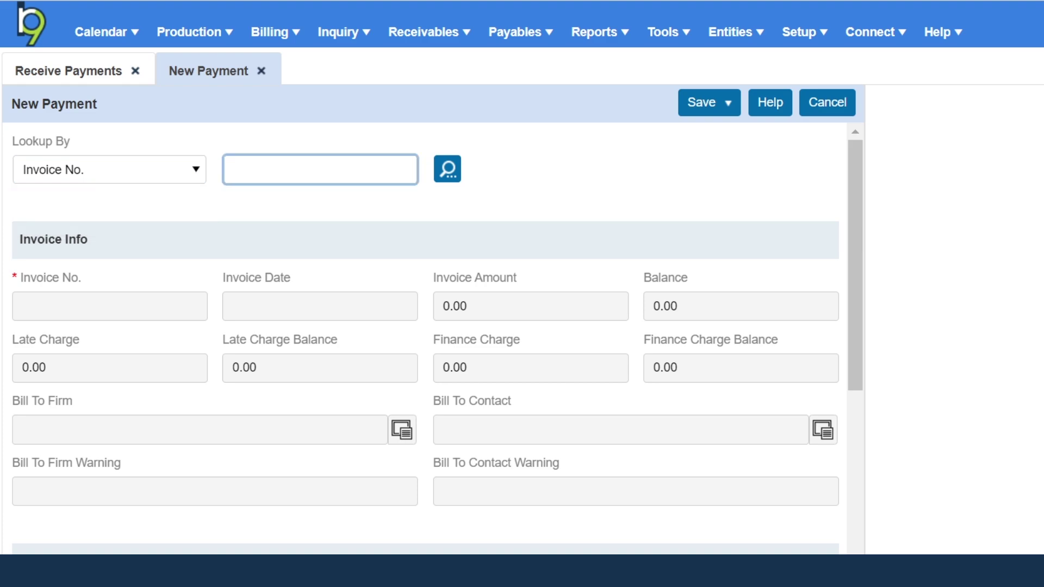
{"action": "type", "text": "18266"}
{"action": "left_click", "coordinate": [449, 180]}
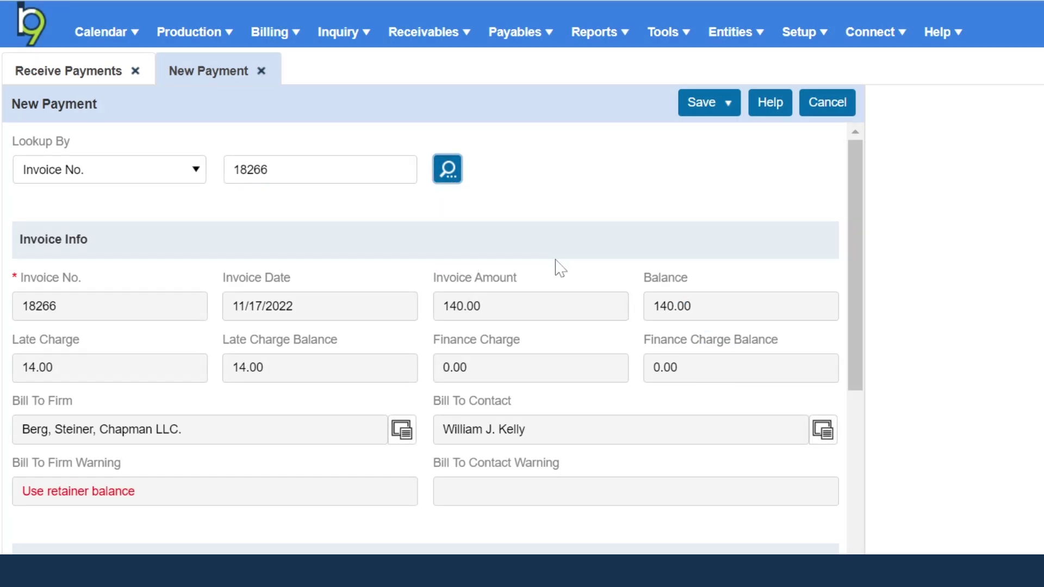
Review the invoice's balance details and the available choices for payment type and payer.
{"action": "scroll", "coordinate": [857, 212], "scroll_direction": "down", "scroll_amount": 2}
{"action": "left_click_drag", "start_coordinate": [856, 217], "coordinate": [852, 245]}
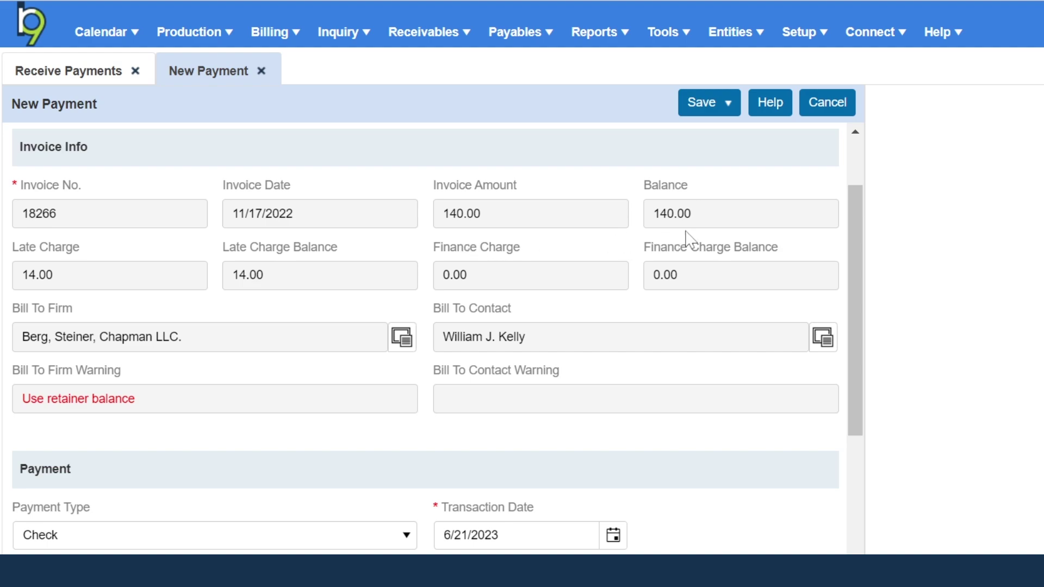
{"action": "left_click_drag", "start_coordinate": [691, 213], "coordinate": [652, 213]}
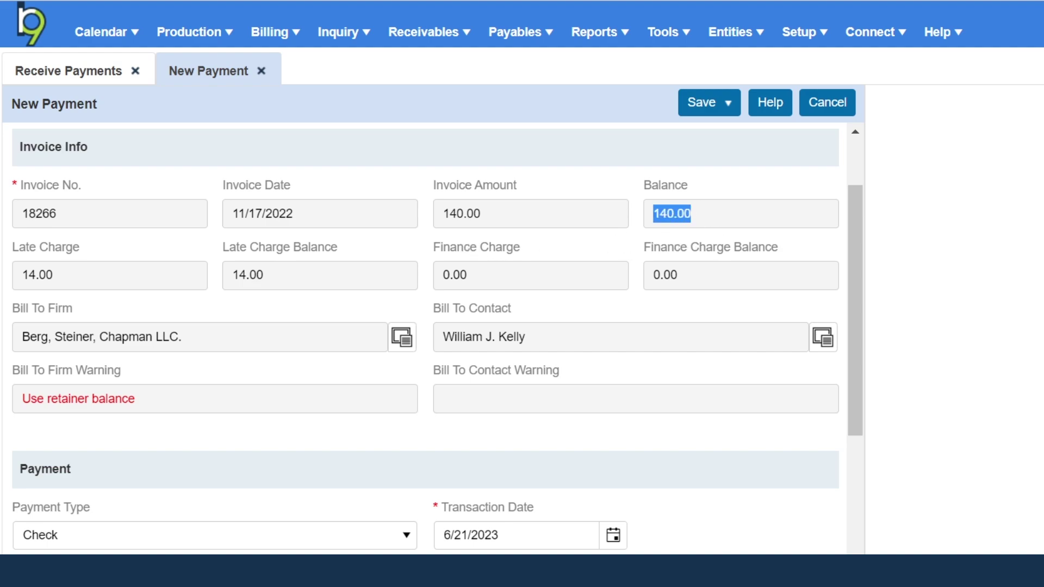
{"action": "left_click", "coordinate": [643, 247]}
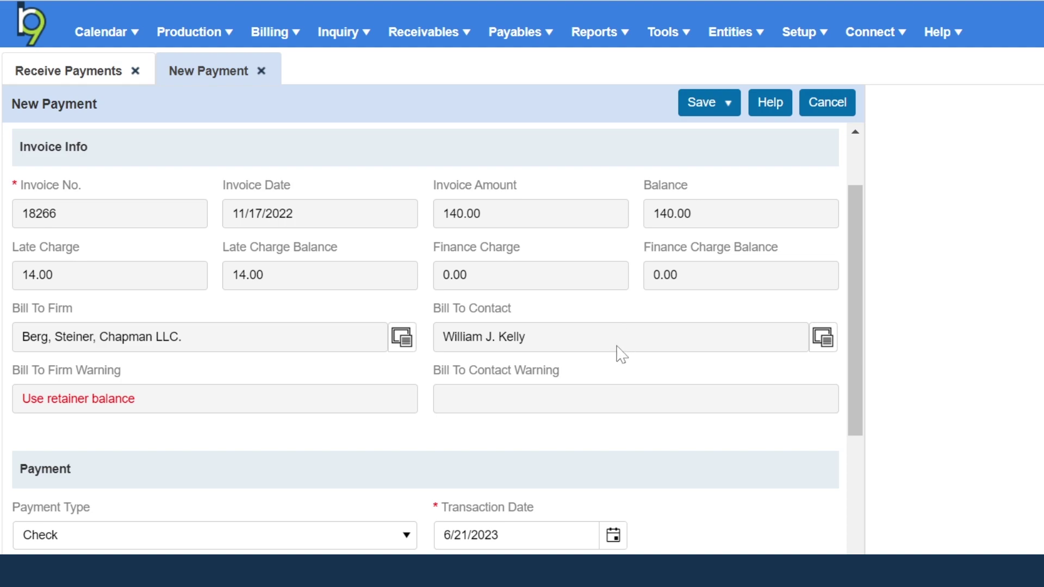
{"action": "scroll", "coordinate": [609, 375], "scroll_direction": "down", "scroll_amount": 4}
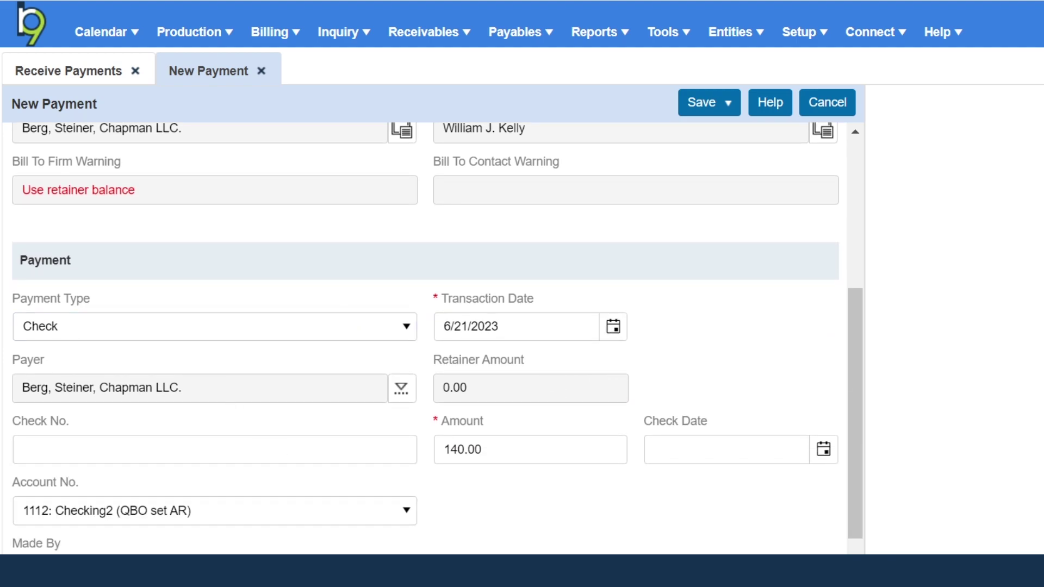
{"action": "left_click", "coordinate": [413, 340]}
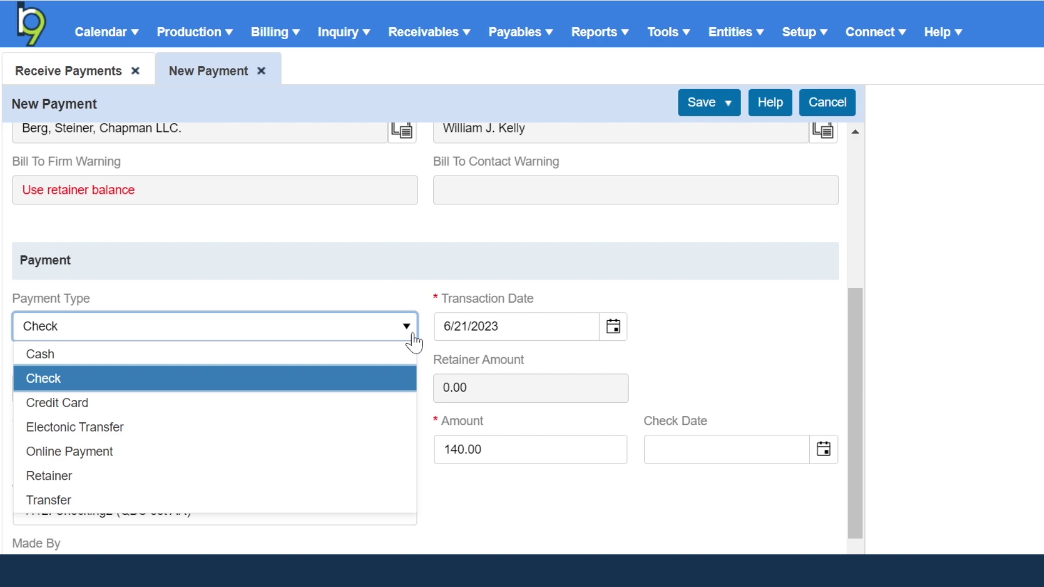
{"action": "left_click", "coordinate": [589, 357]}
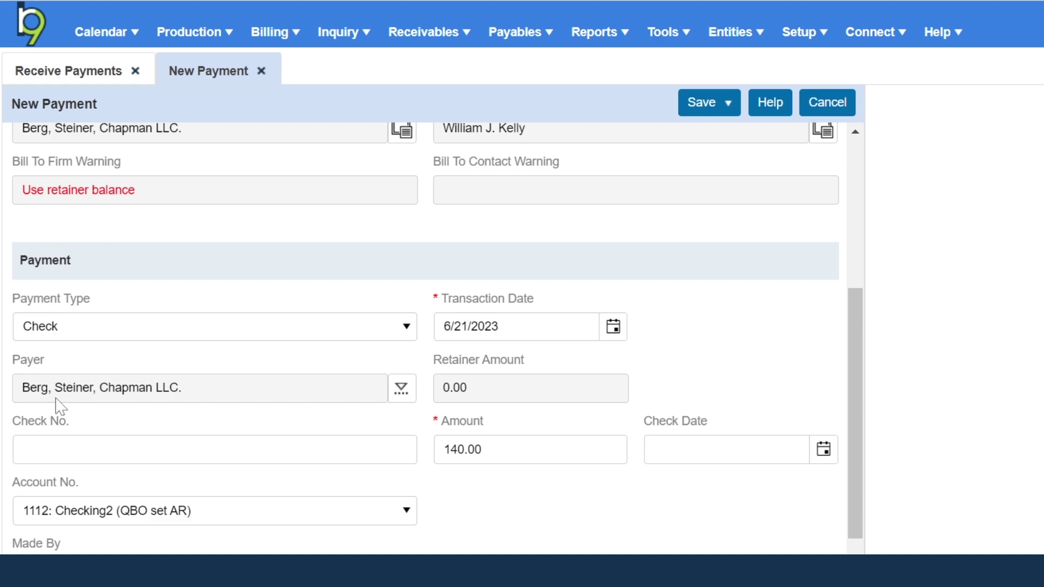
{"action": "left_click", "coordinate": [401, 389]}
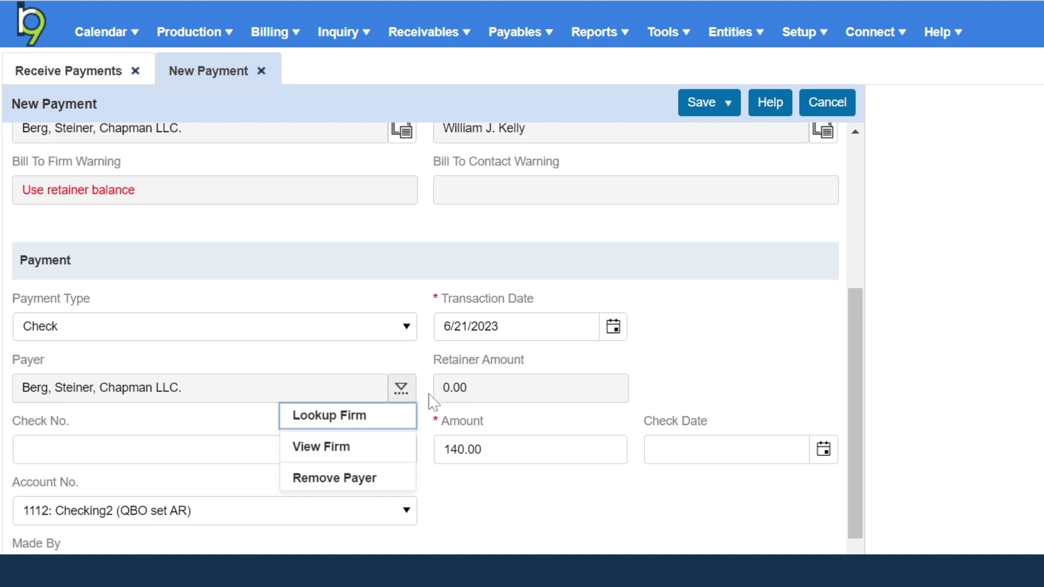
{"action": "left_click", "coordinate": [515, 424]}
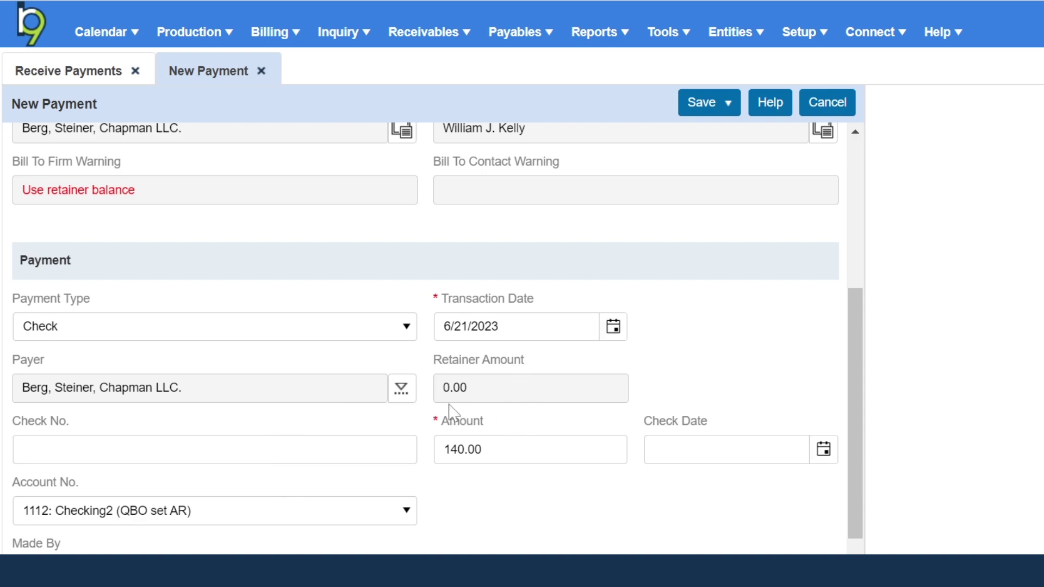
Enter 123456 as the payment's check number.
{"action": "left_click", "coordinate": [389, 449]}
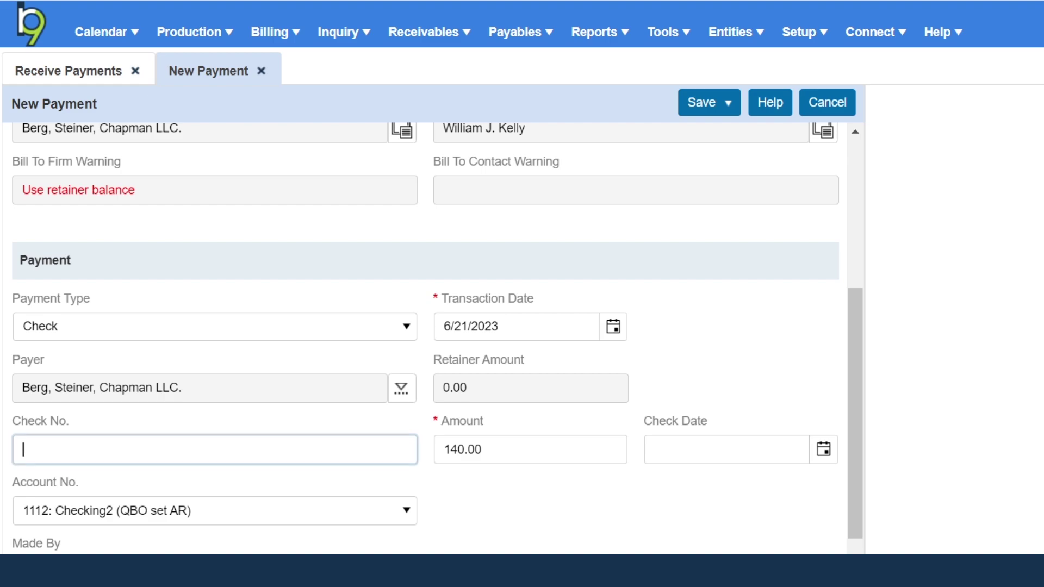
{"action": "type", "text": "123456"}
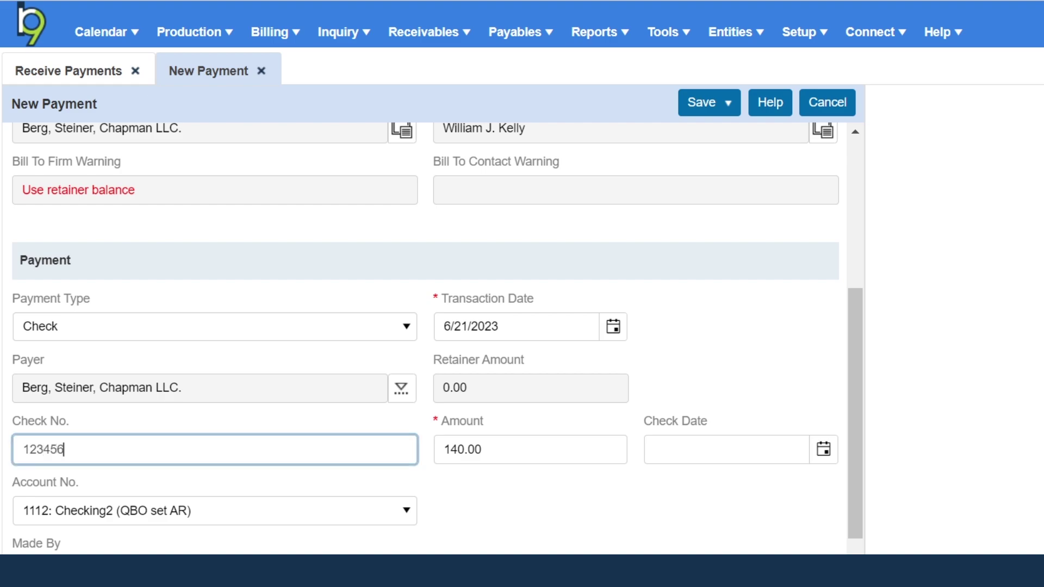
{"action": "key", "text": "Tab"}
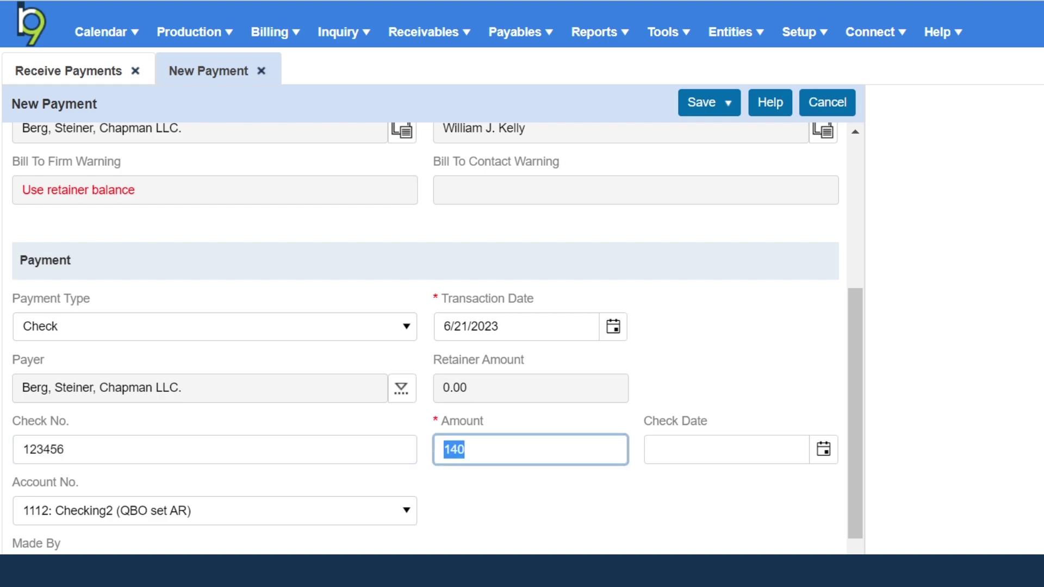
Check the invoice balance and late charge, and set the payment amount to 154.00.
{"action": "scroll", "coordinate": [574, 383], "scroll_direction": "up", "scroll_amount": 4}
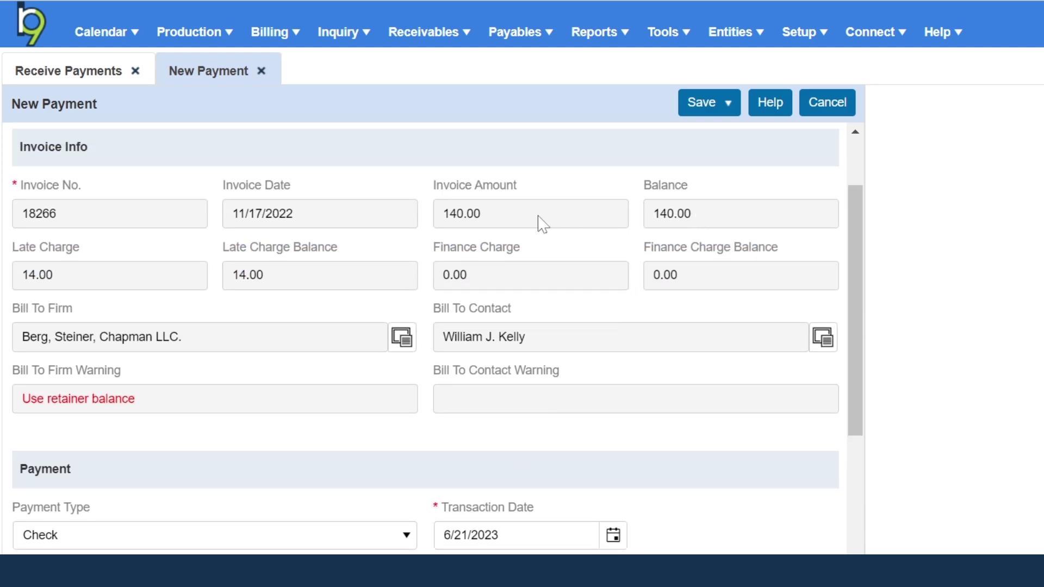
{"action": "left_click_drag", "start_coordinate": [698, 214], "coordinate": [652, 214]}
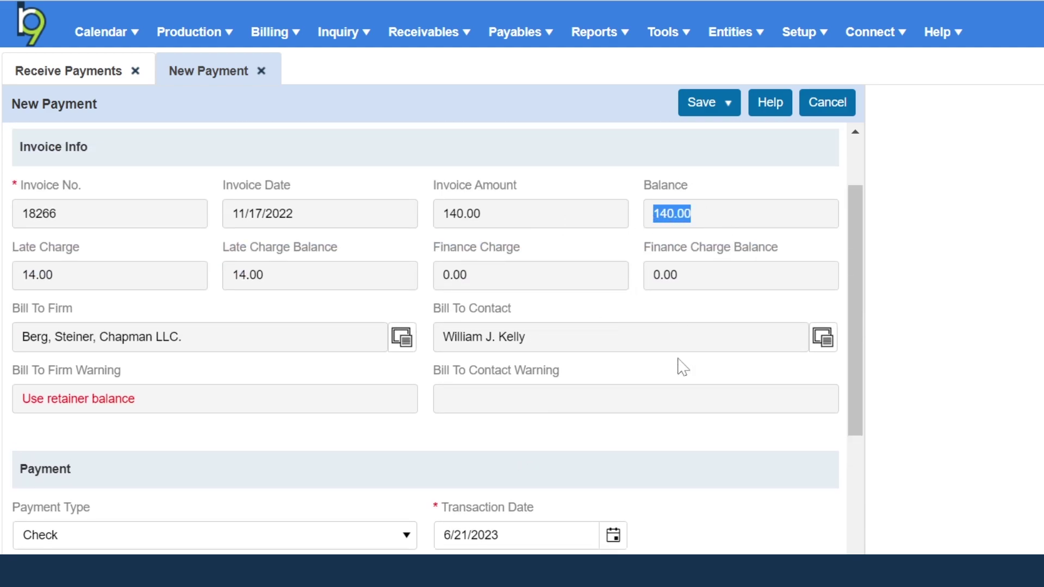
{"action": "scroll", "coordinate": [679, 389], "scroll_direction": "down", "scroll_amount": 4}
{"action": "scroll", "coordinate": [681, 394], "scroll_direction": "up", "scroll_amount": 2}
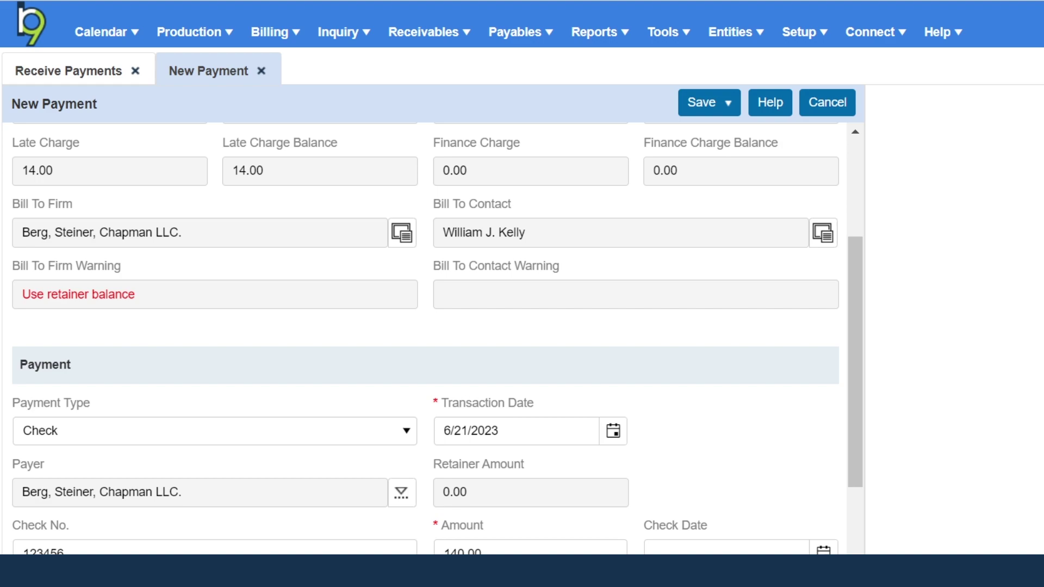
{"action": "scroll", "coordinate": [552, 407], "scroll_direction": "up", "scroll_amount": 2}
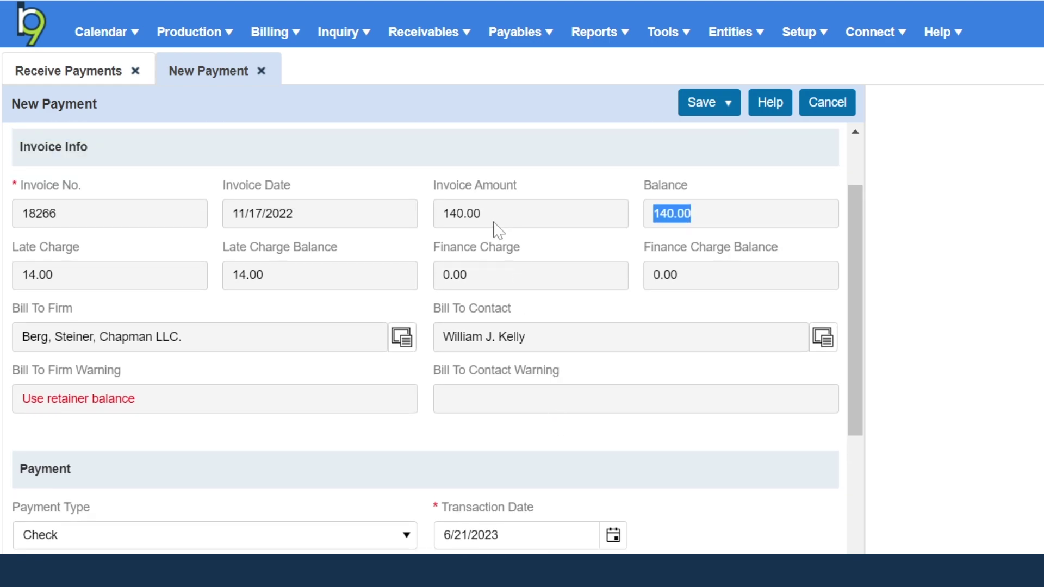
{"action": "scroll", "coordinate": [337, 415], "scroll_direction": "down", "scroll_amount": 4}
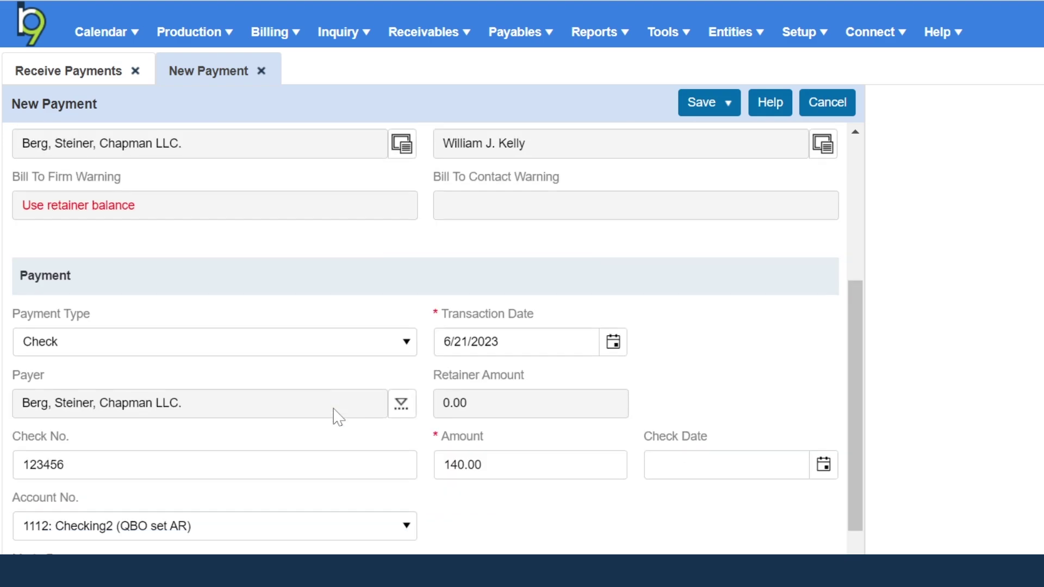
{"action": "left_click", "coordinate": [478, 449]}
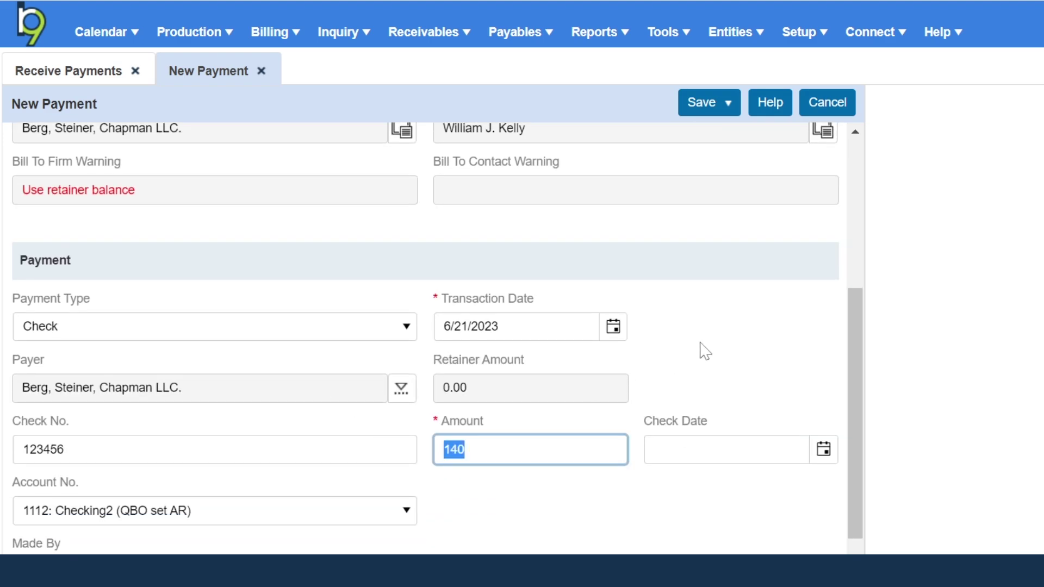
{"action": "type", "text": "154"}
{"action": "left_click", "coordinate": [688, 512]}
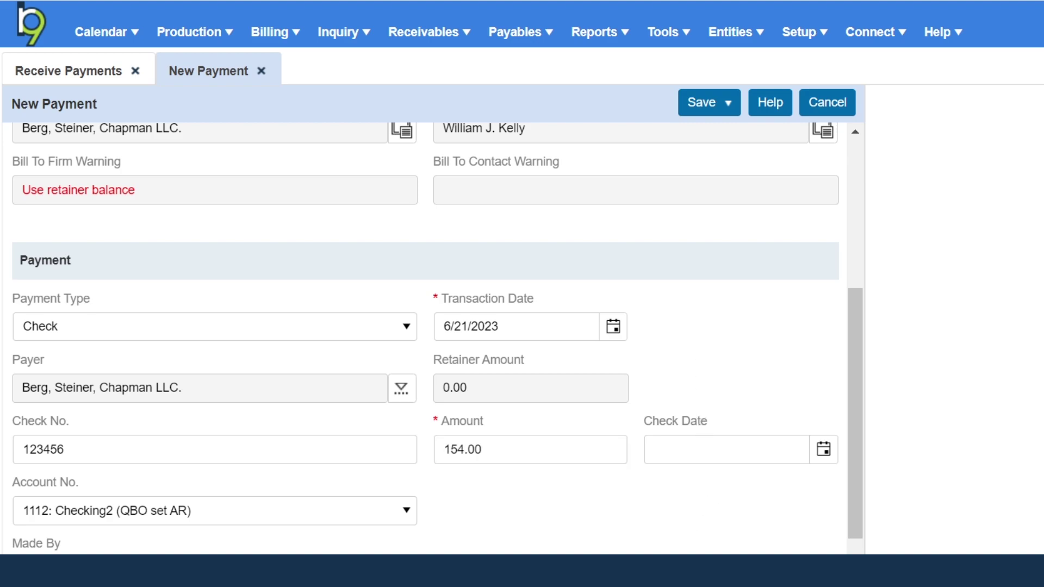
Set the payment's check date to 6/20/2023.
{"action": "left_click", "coordinate": [833, 453]}
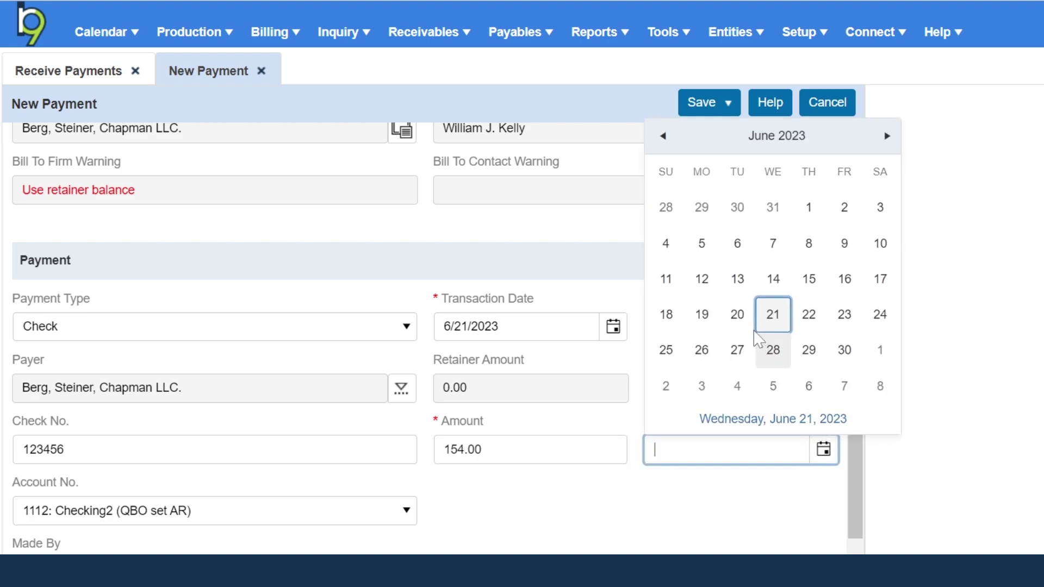
{"action": "left_click", "coordinate": [734, 315]}
{"action": "scroll", "coordinate": [641, 515], "scroll_direction": "down", "scroll_amount": 3}
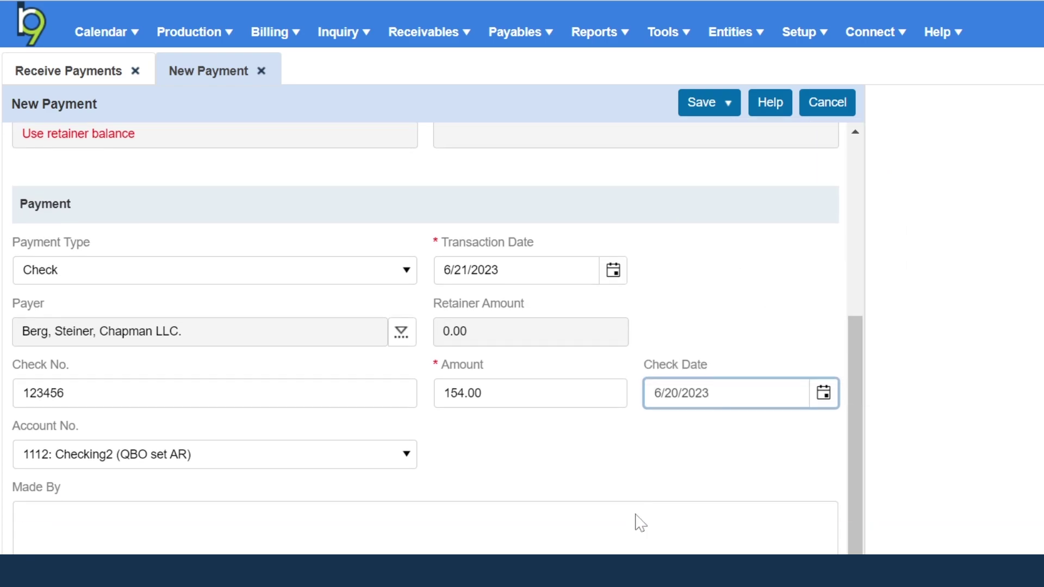
{"action": "left_click", "coordinate": [22, 420]}
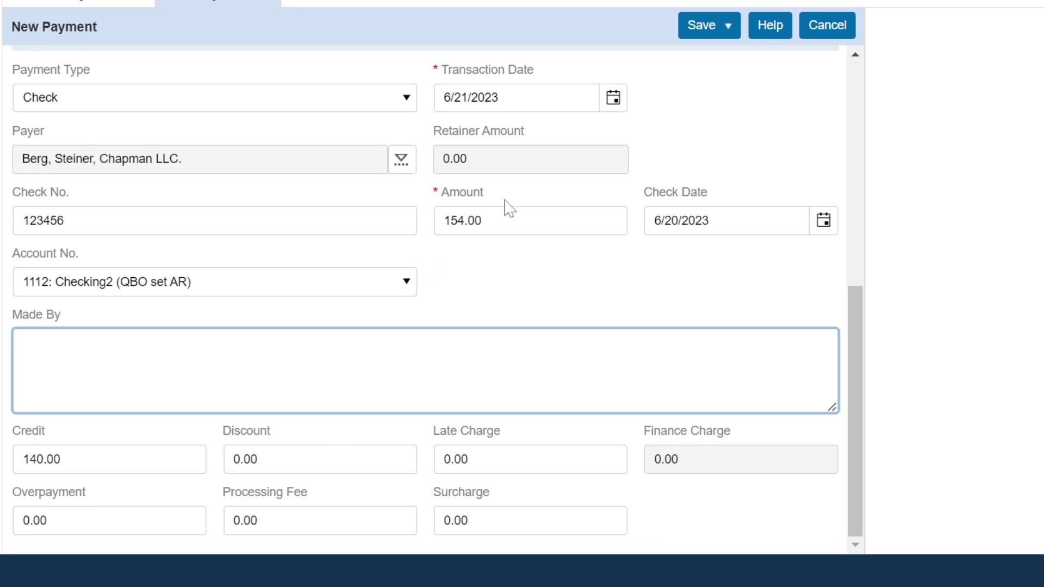
Compare the payment amount with the credit and allocate 14.00 to the late charge.
{"action": "left_click", "coordinate": [505, 221]}
{"action": "left_click", "coordinate": [445, 221]}
{"action": "left_click_drag", "start_coordinate": [445, 221], "coordinate": [474, 224]}
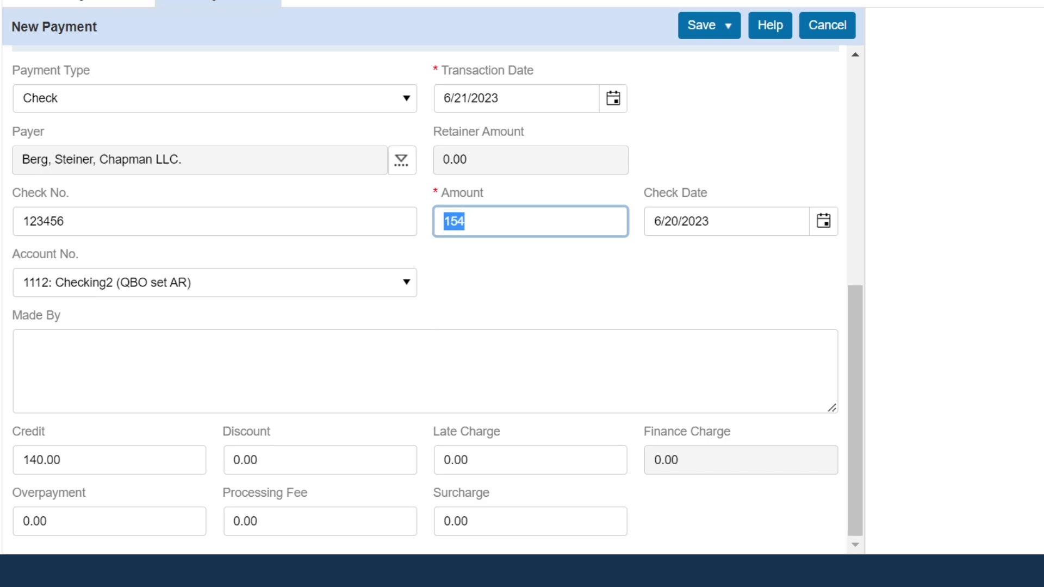
{"action": "left_click", "coordinate": [144, 467]}
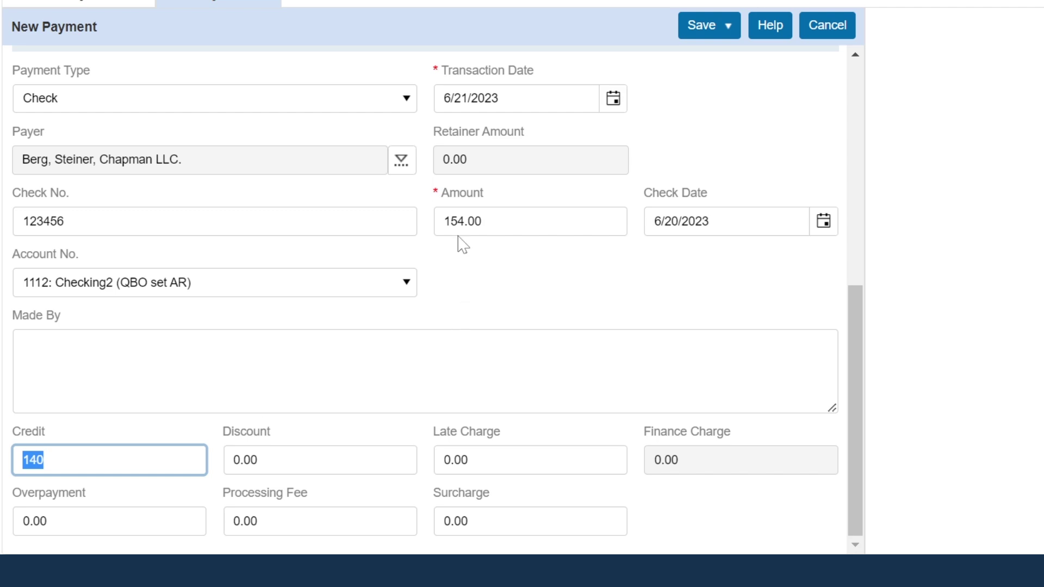
{"action": "left_click", "coordinate": [513, 459]}
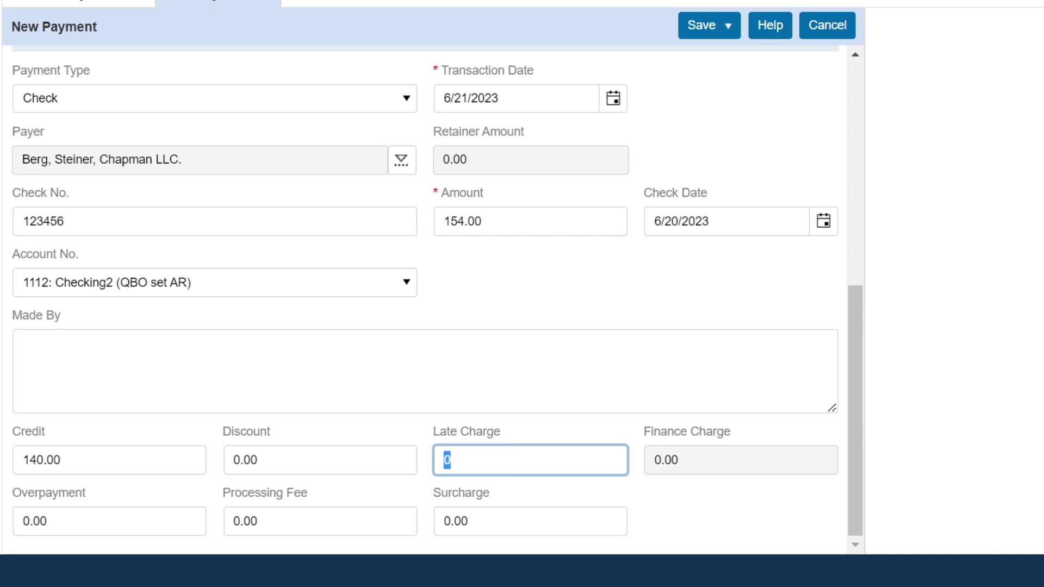
{"action": "type", "text": "14"}
{"action": "left_click", "coordinate": [508, 220]}
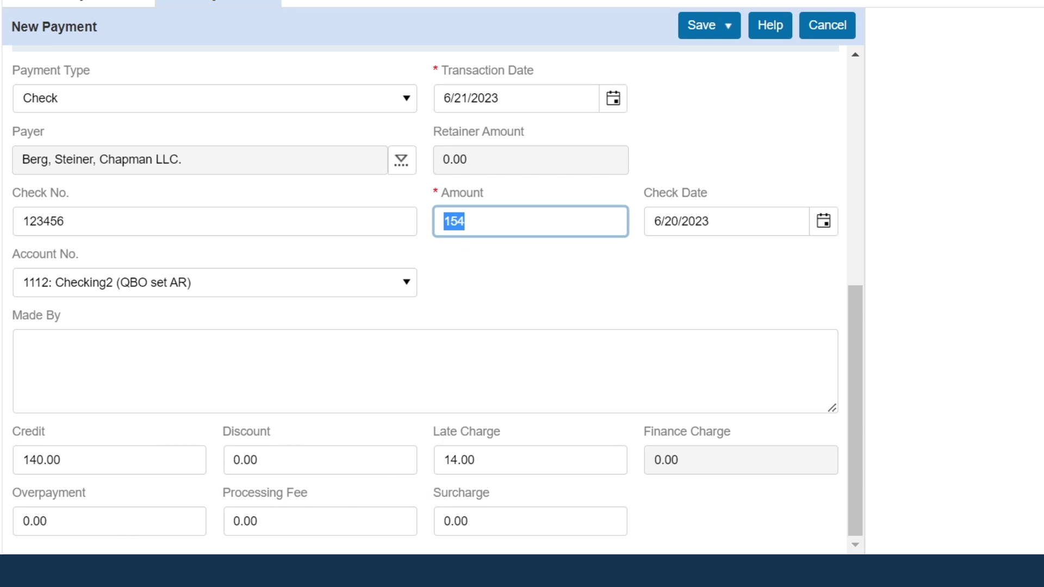
{"action": "left_click", "coordinate": [108, 521]}
{"action": "type", "text": "1"}
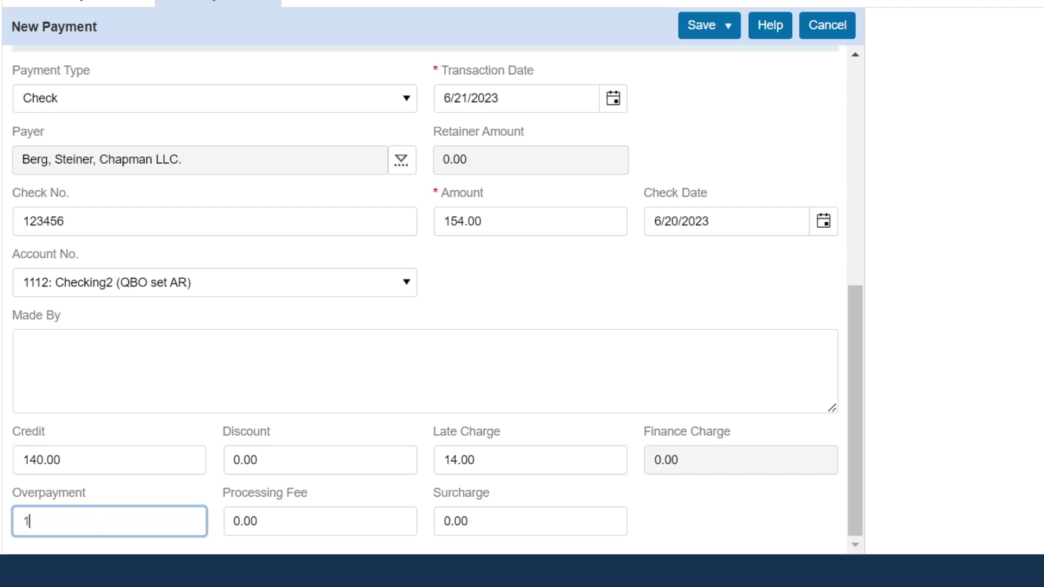
{"action": "key", "text": "BackSpace"}
{"action": "type", "text": "0"}
Save the new payment and close its form.
{"action": "left_click", "coordinate": [702, 28]}
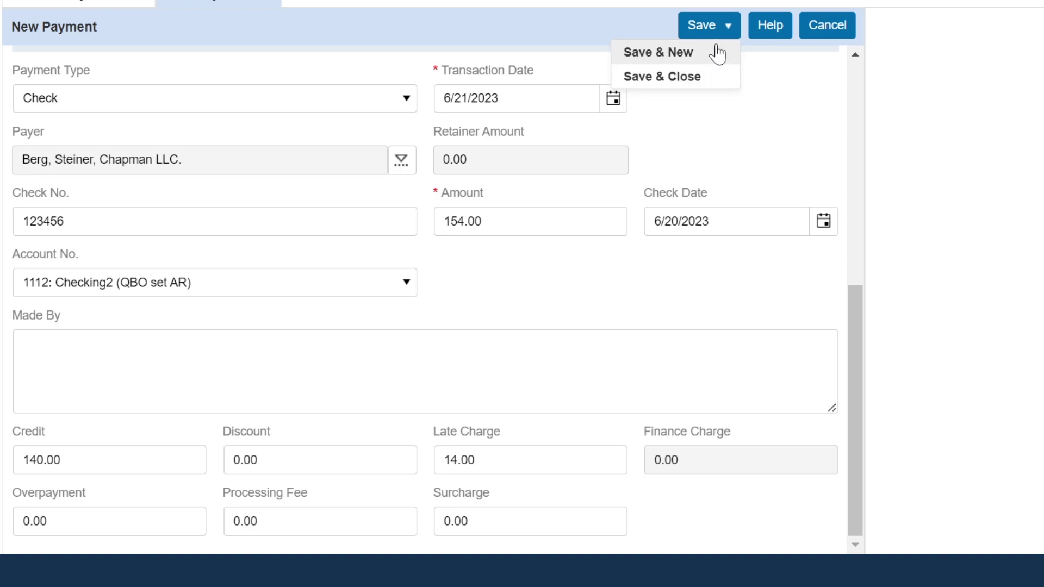
{"action": "left_click", "coordinate": [711, 87]}
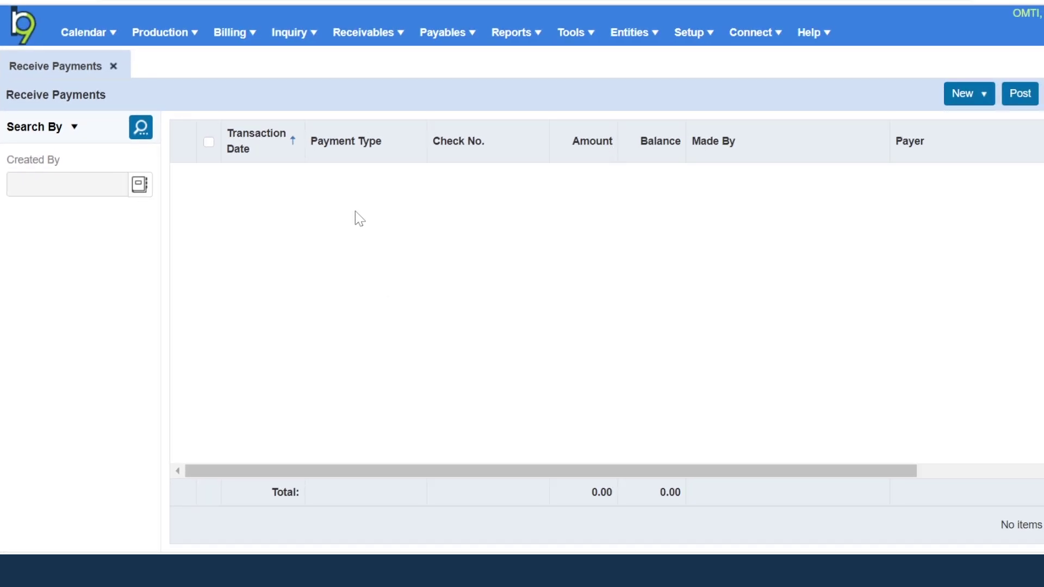
Search the received payments and post the 6/21/2023 check payment of 154.00.
{"action": "left_click", "coordinate": [140, 127]}
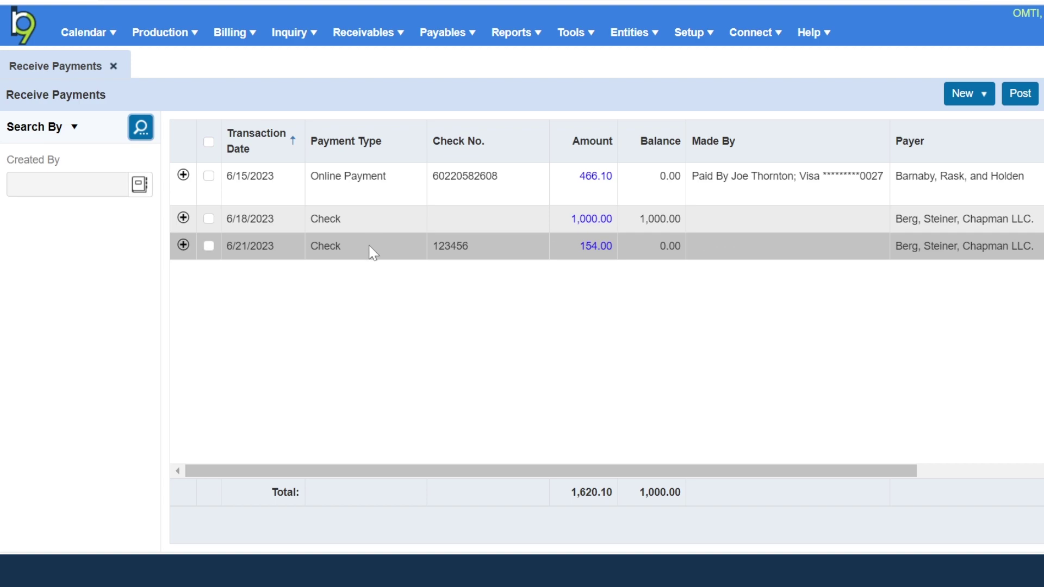
{"action": "left_click", "coordinate": [209, 250]}
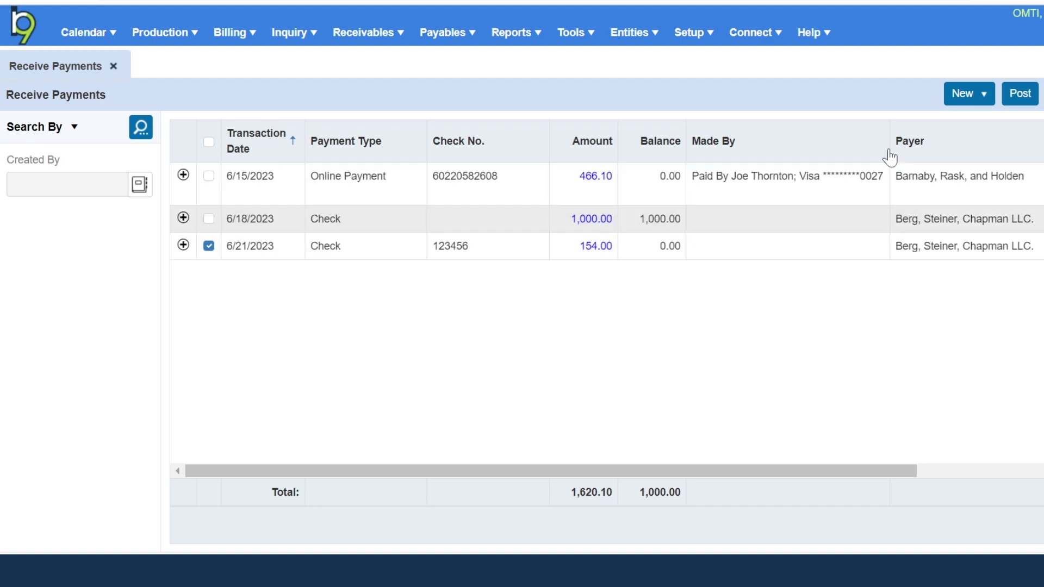
{"action": "left_click", "coordinate": [1019, 95]}
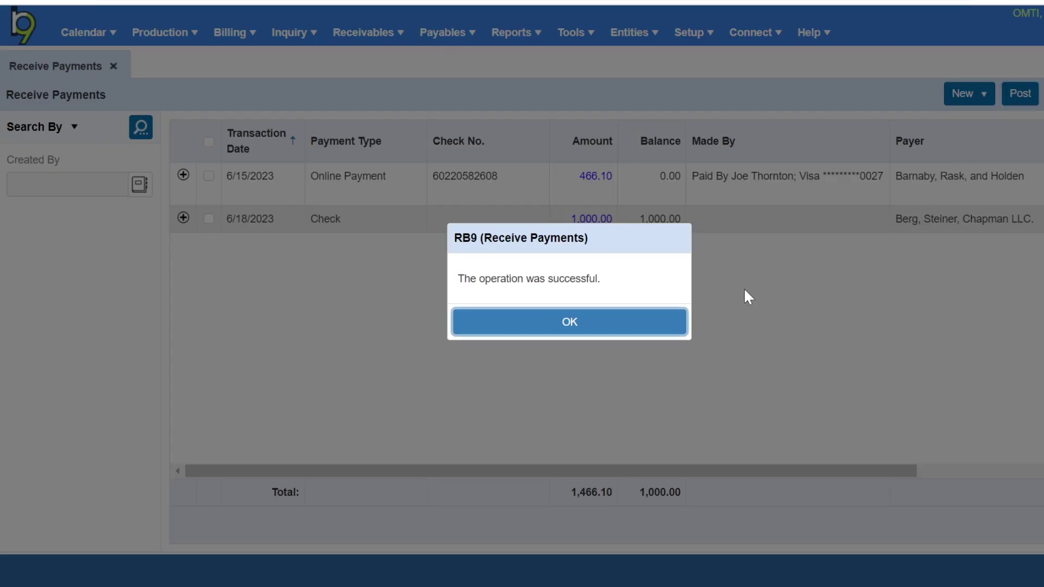